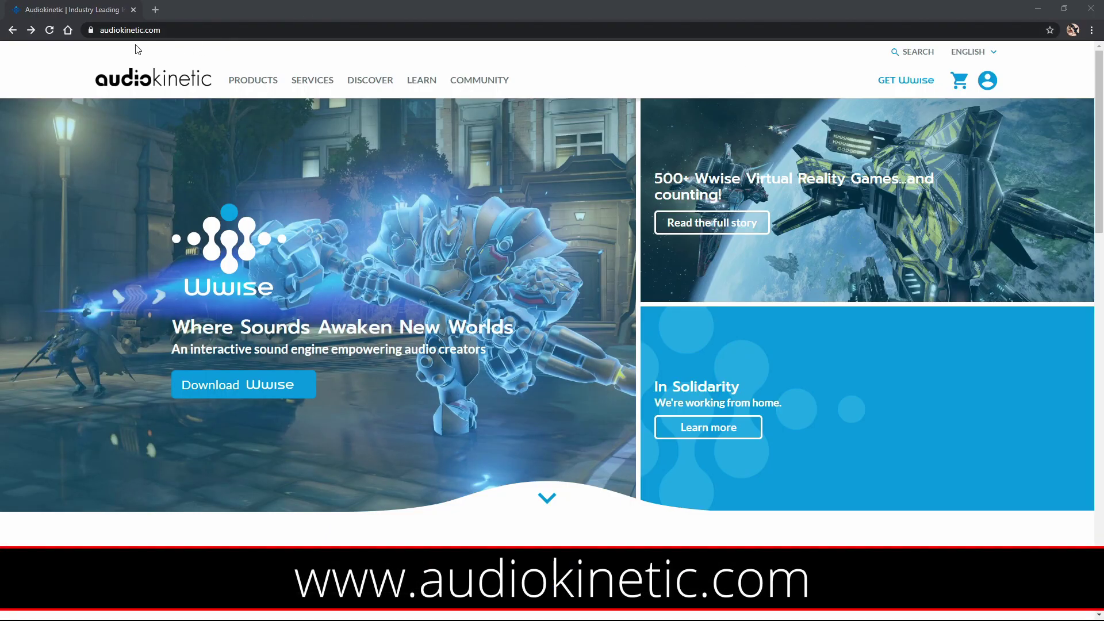
Go to the Wwise download page through GET Wwise > Download Wwise.
mouse_move(905, 90)
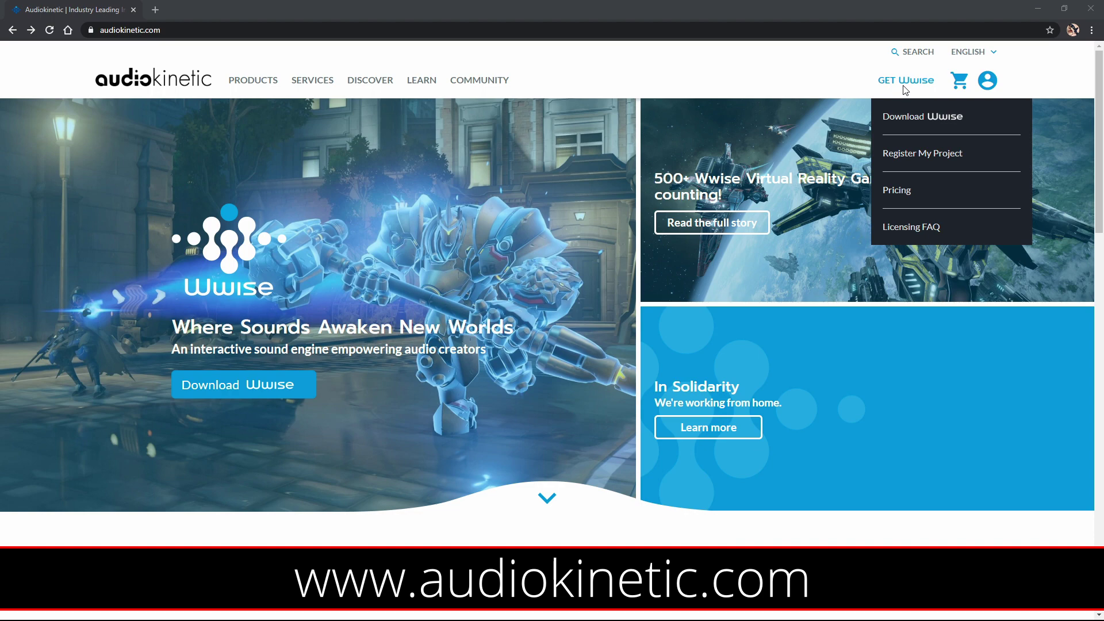
left_click(922, 119)
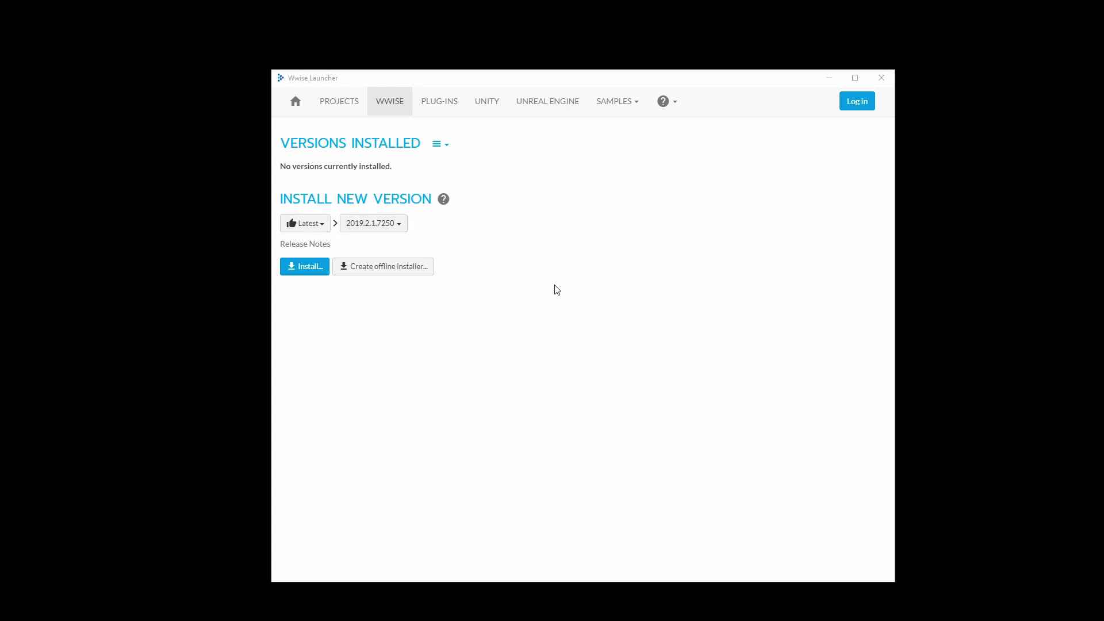
Start installing Wwise 2019.2.1.7250 with only the Authoring package checked.
left_click(313, 270)
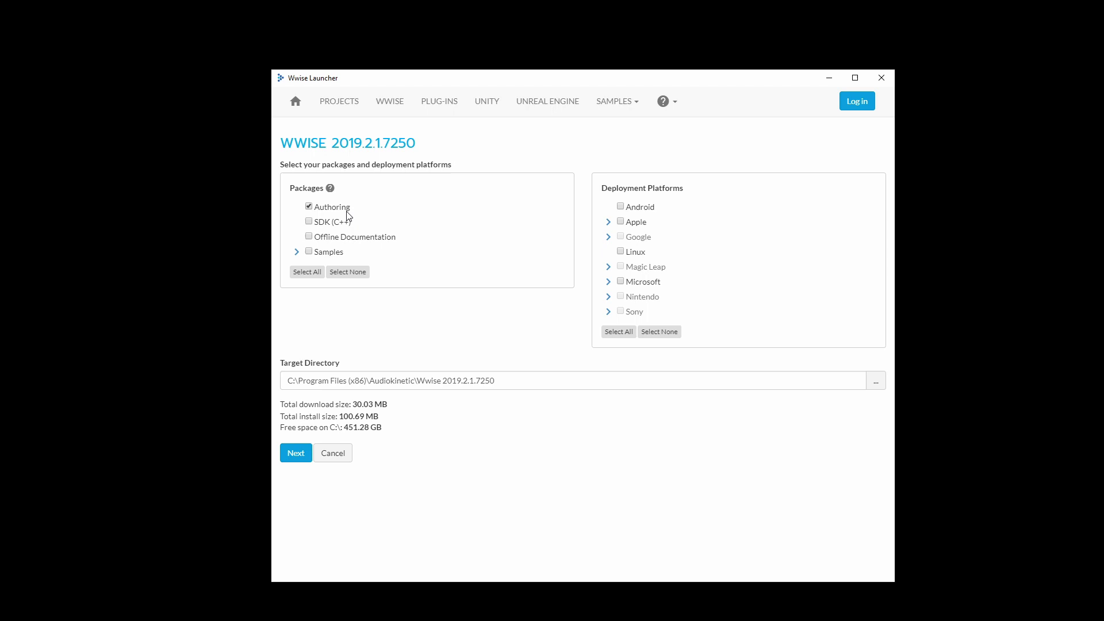
Skip all optional plug-ins and install Wwise 2019.2.1.7250.
left_click(296, 453)
scroll(713, 327, "down", 5)
scroll(728, 318, "down", 6)
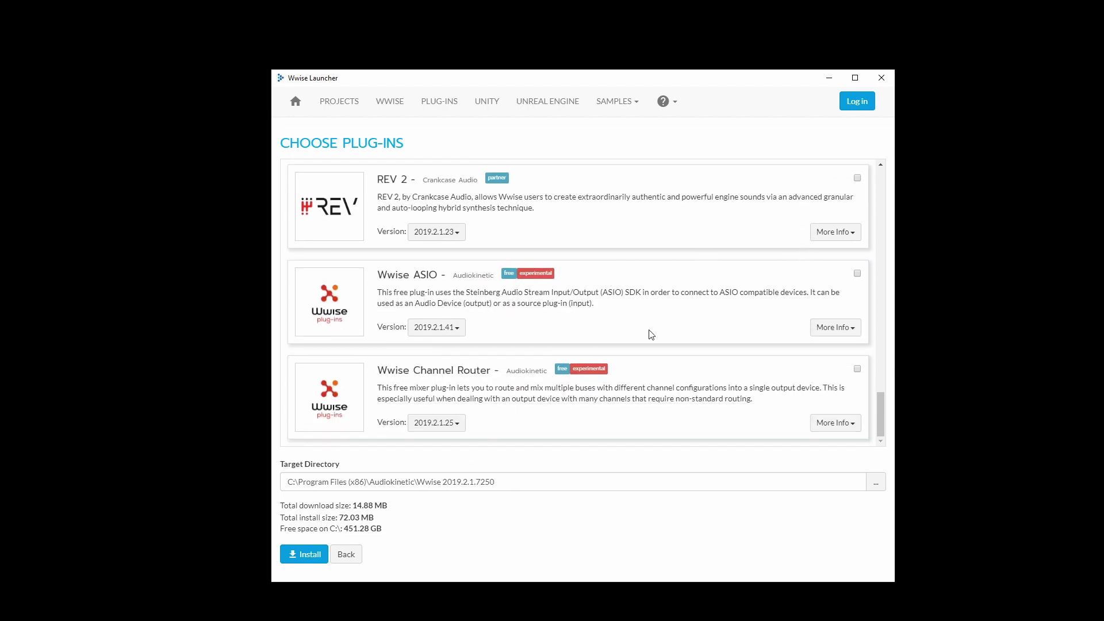
scroll(649, 332, "up", 10)
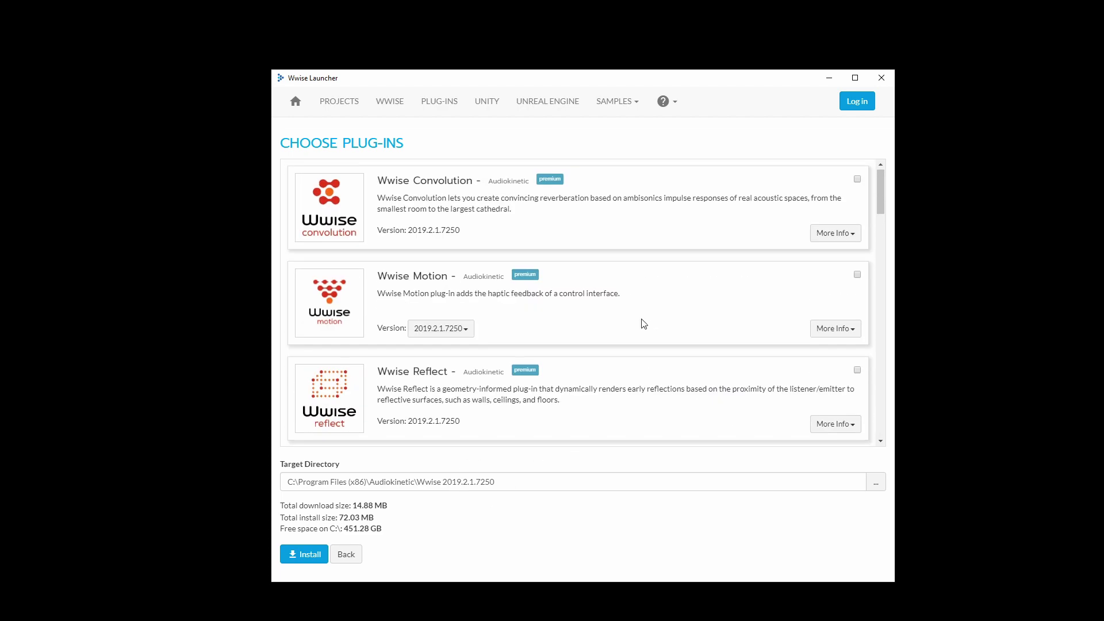
scroll(641, 324, "down", 8)
scroll(641, 323, "down", 3)
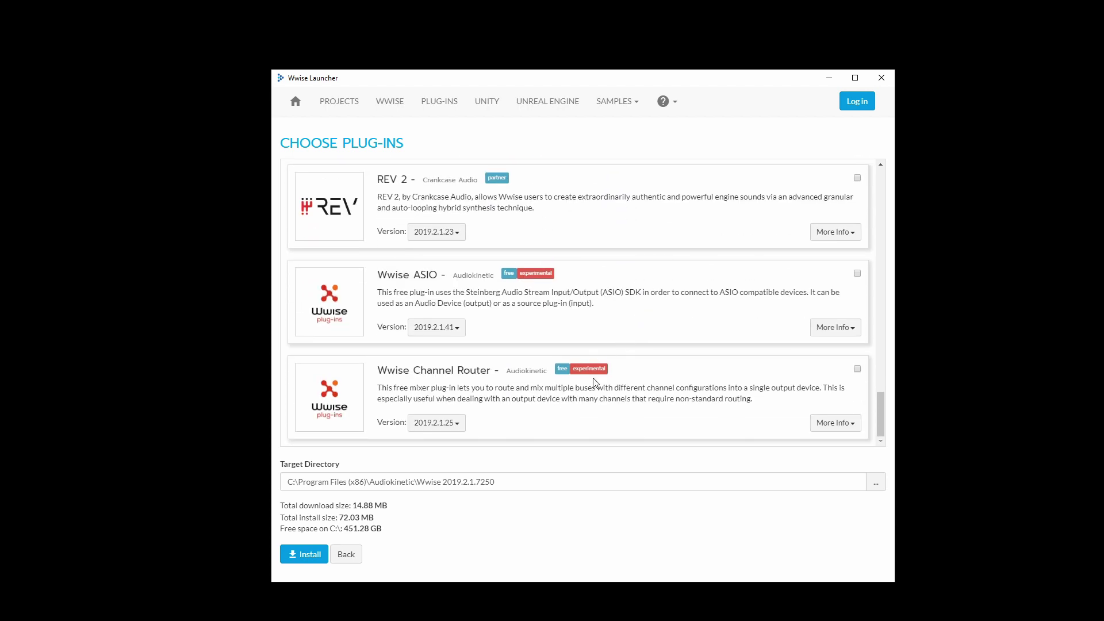
left_click(316, 555)
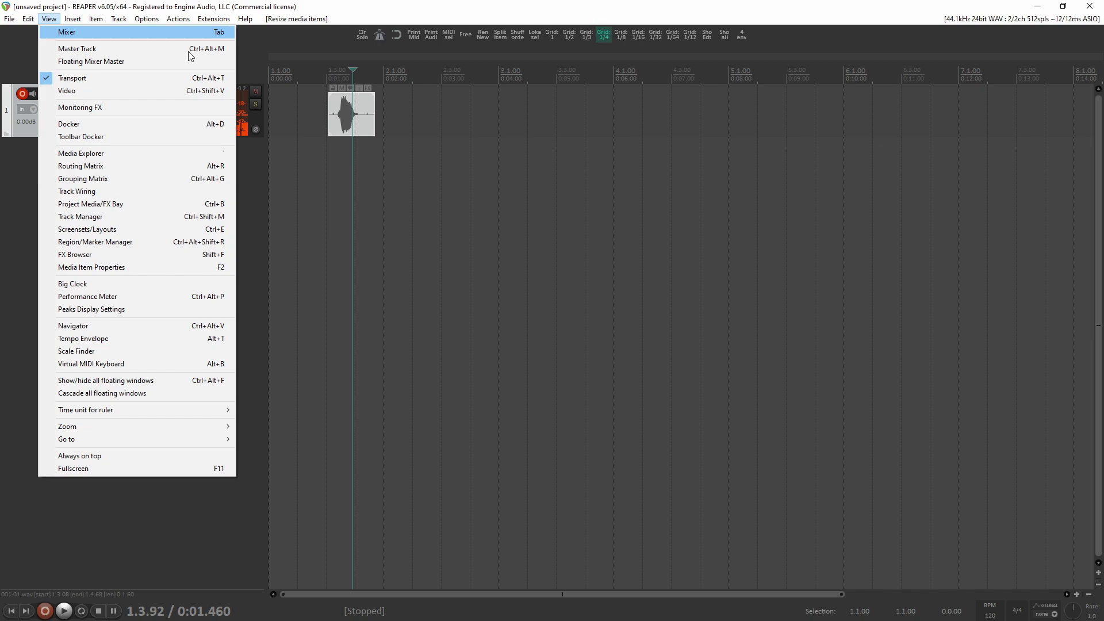
Render the jump clip to SFX_Jump_01 from REAPER, then launch Wwise (64-bit).
left_click(9, 18)
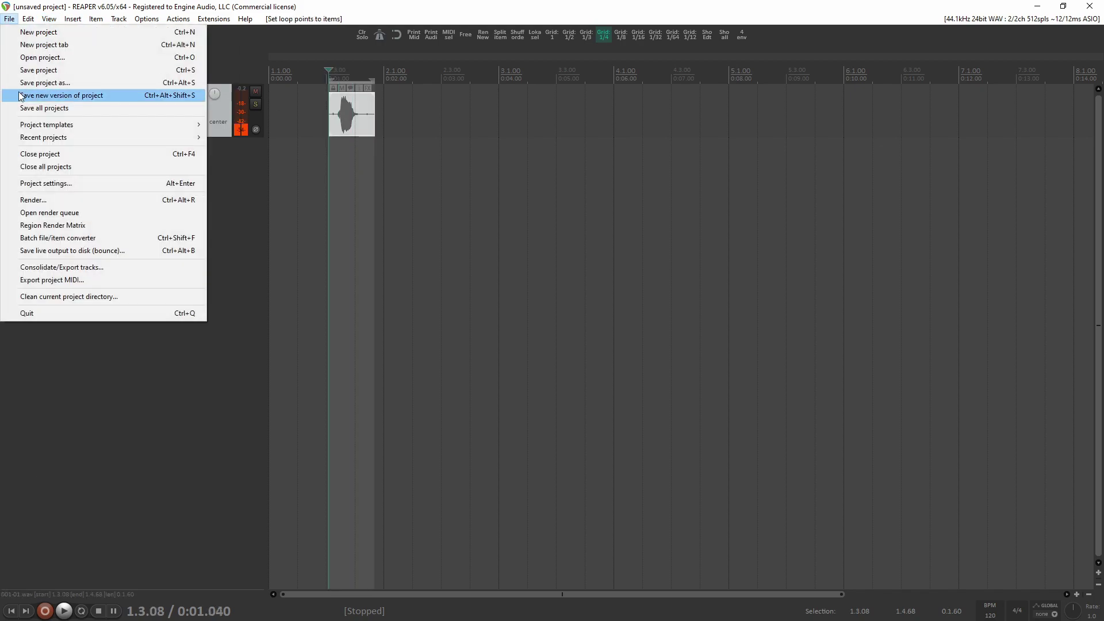
left_click(33, 199)
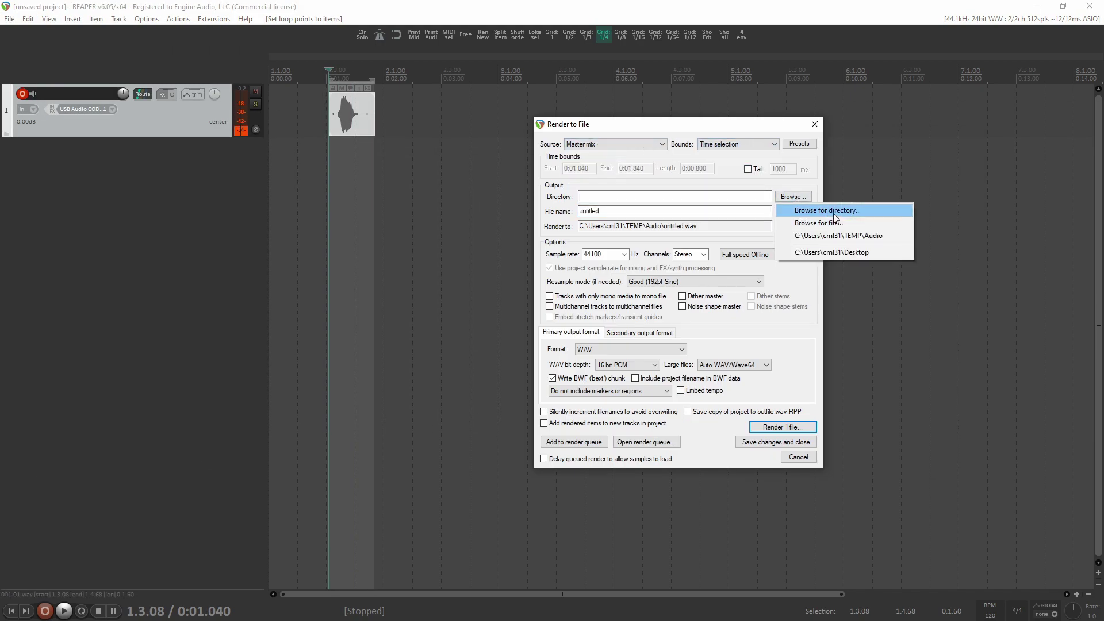
type("SFX_Jump_01")
key("Return")
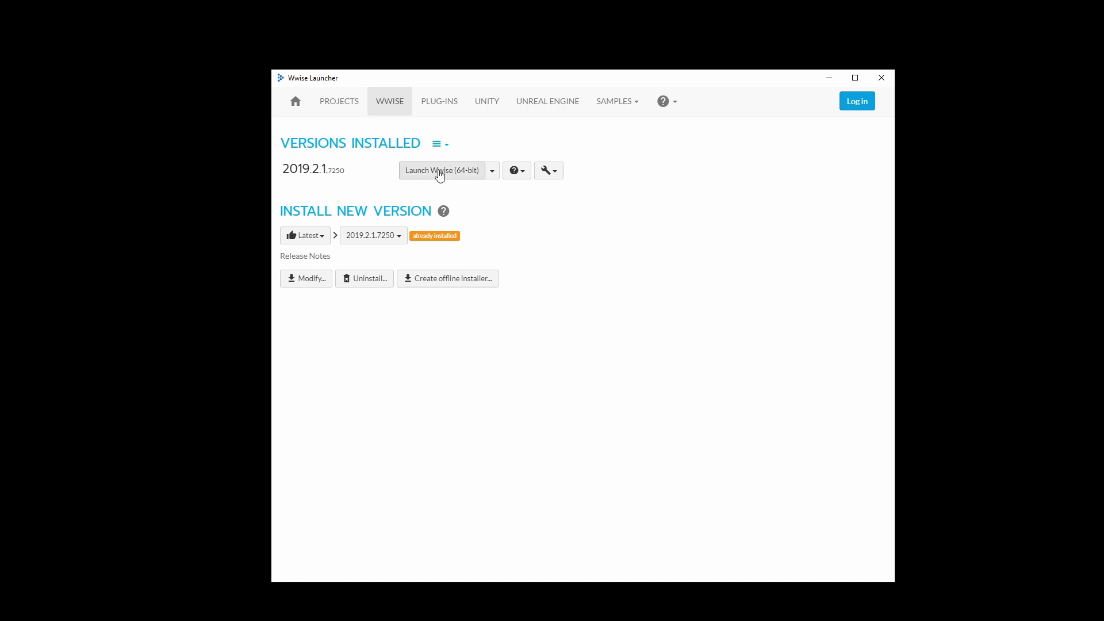
left_click(440, 174)
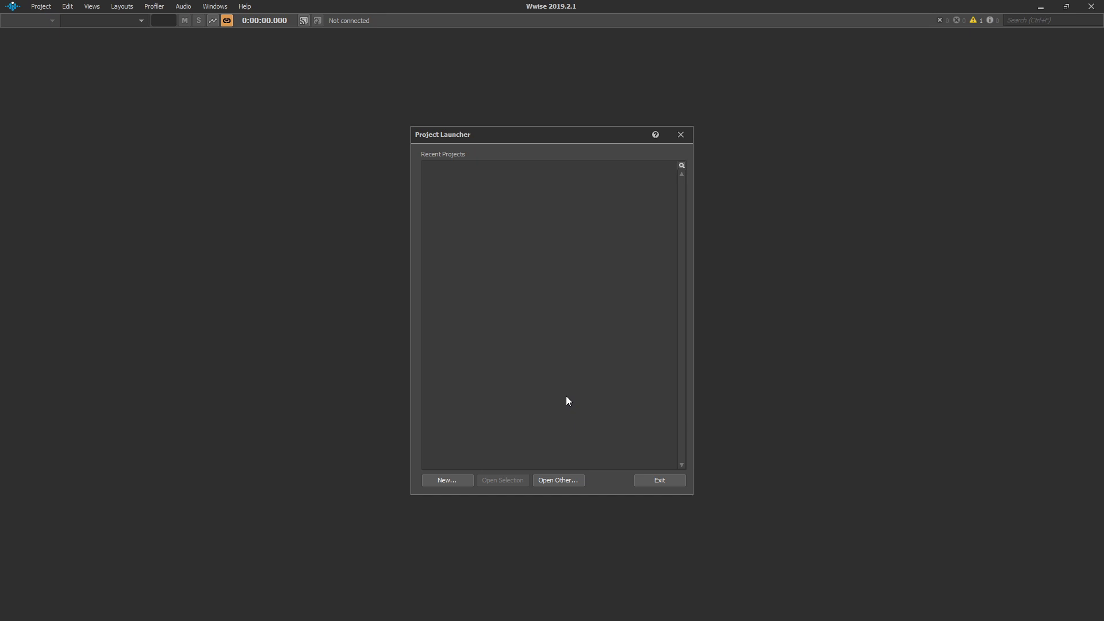
Open the 3dGameKitWwise_WwiseProject .wproj file from Desktop > 3dGameKitWwise_PCBuild > 3dGameKitWwise_WwiseProject.
left_click(574, 478)
scroll(435, 322, "down", 2)
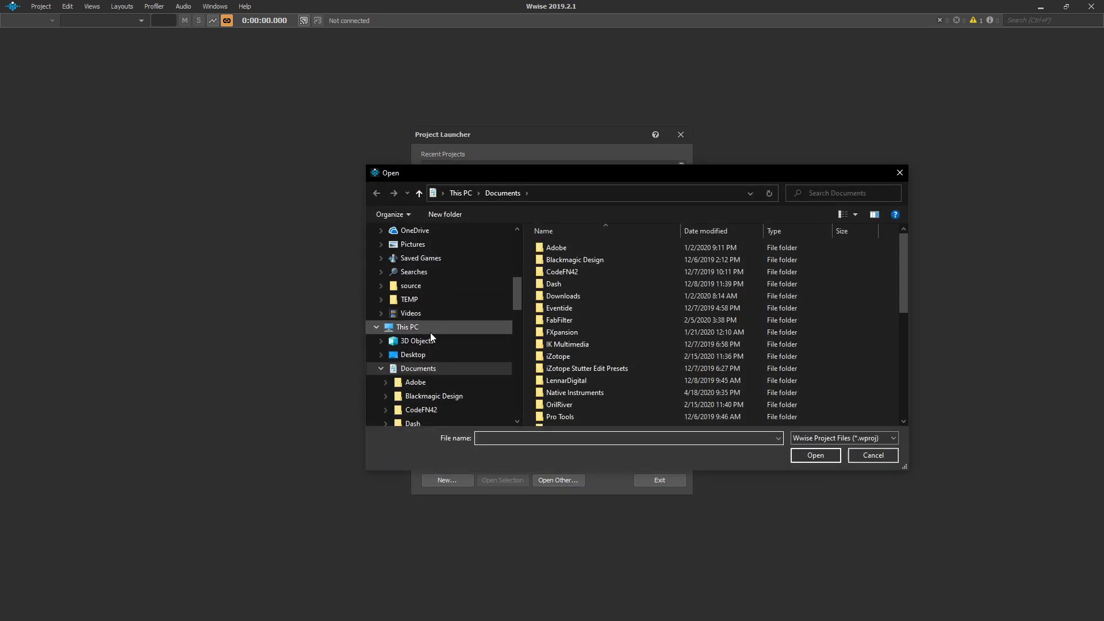
left_click(416, 355)
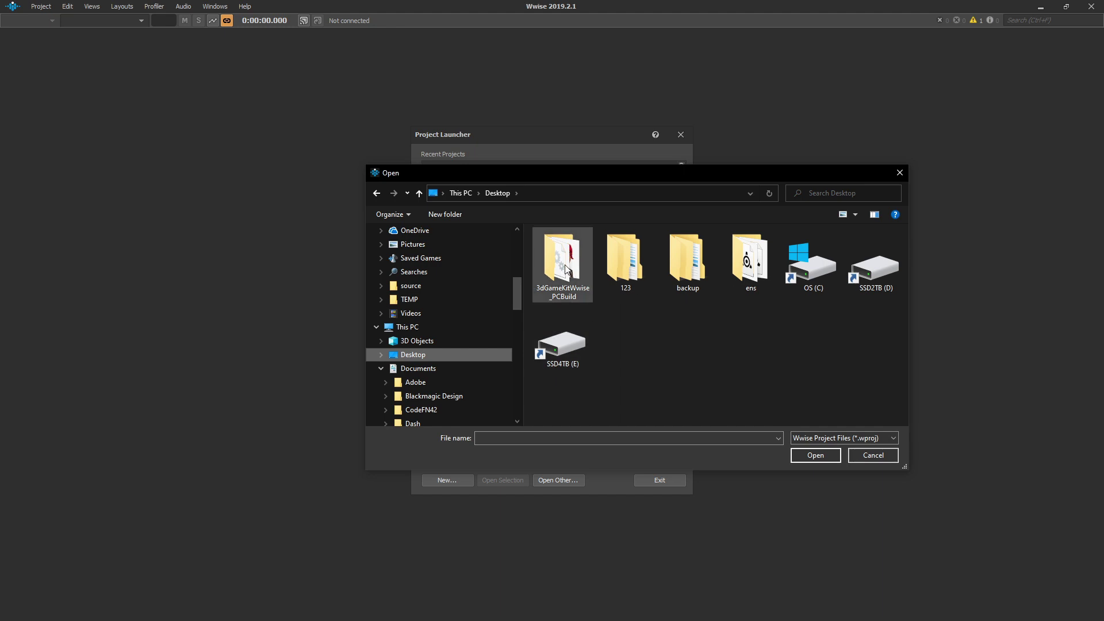
left_click(565, 268)
double_click(563, 264)
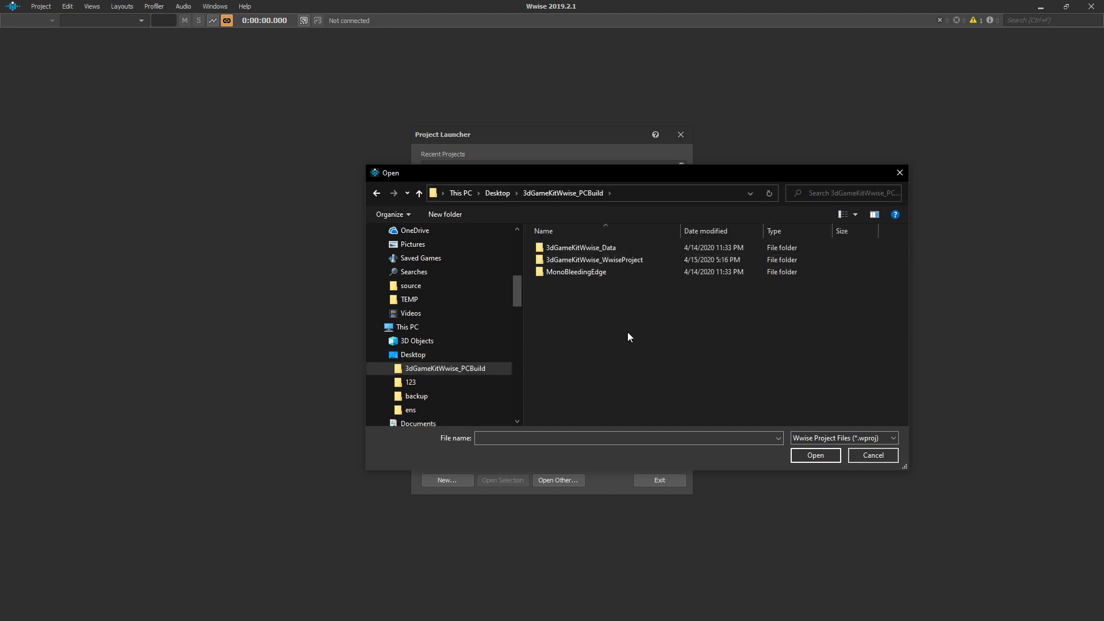
double_click(619, 261)
scroll(619, 261, "down", 4)
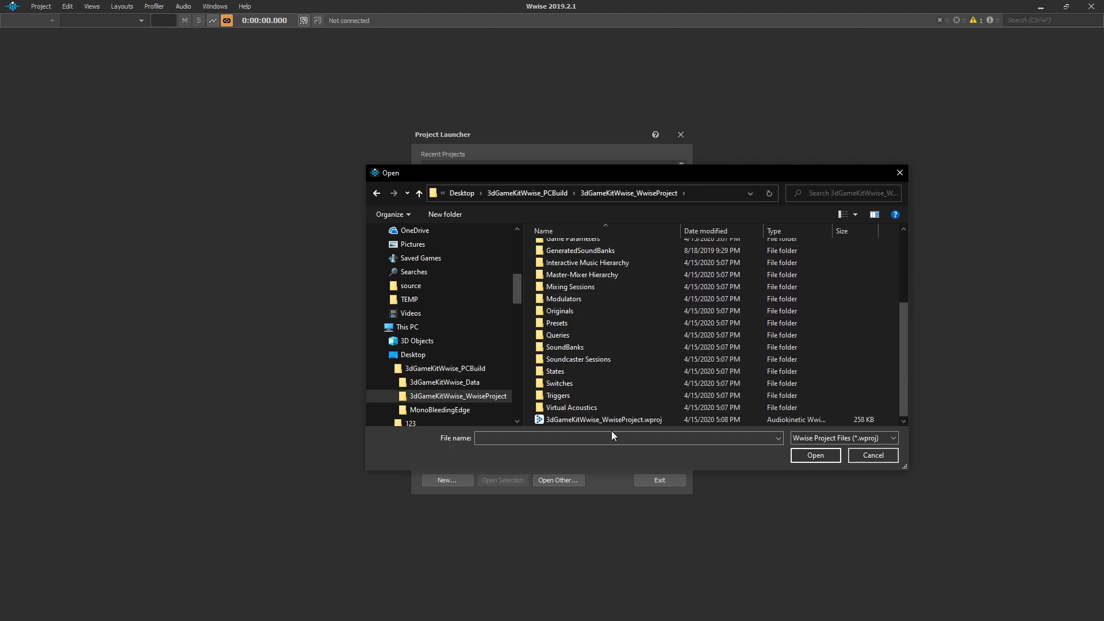
double_click(612, 416)
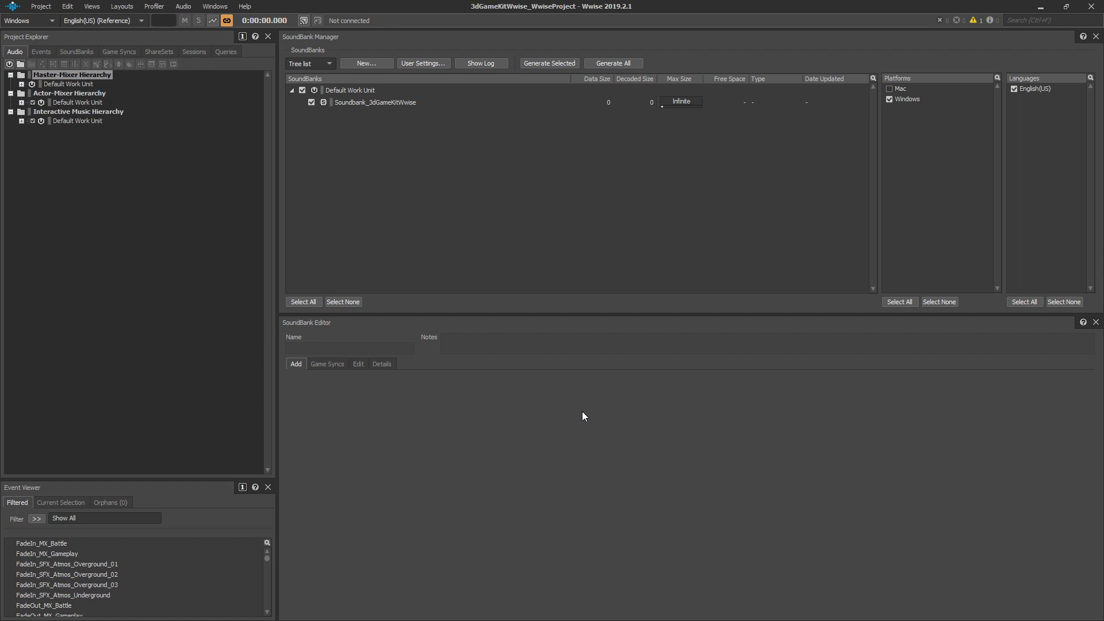
Switch to the Designer layout and expand Actor-Mixer Hierarchy > Ellen > Emote.
left_click(123, 6)
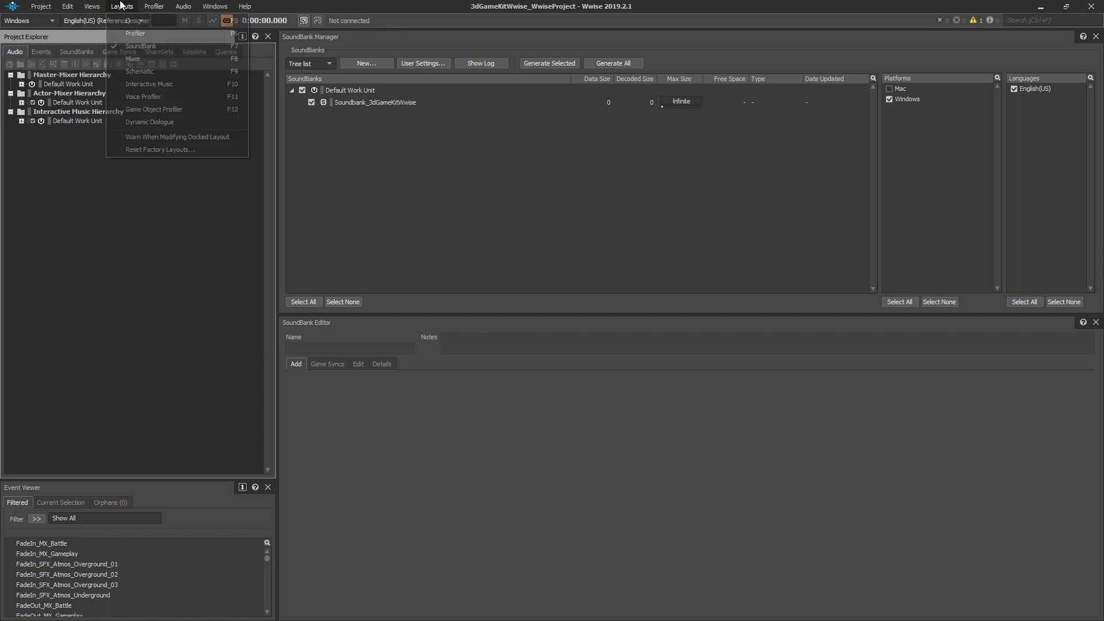
left_click(130, 21)
left_click(208, 239)
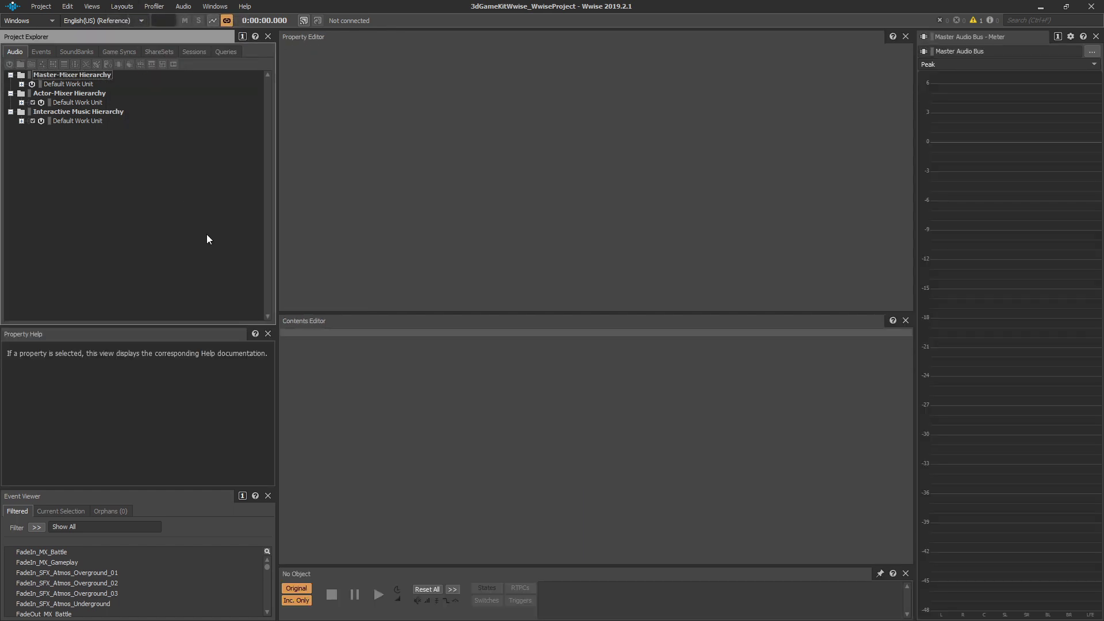
left_click(21, 102)
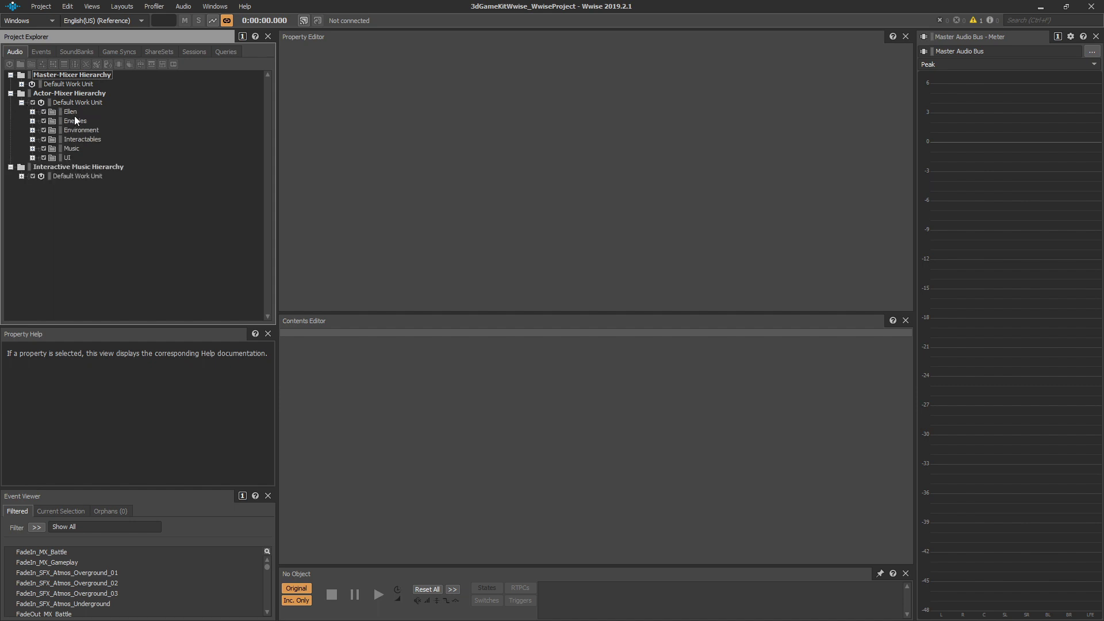
left_click(69, 112)
left_click(32, 112)
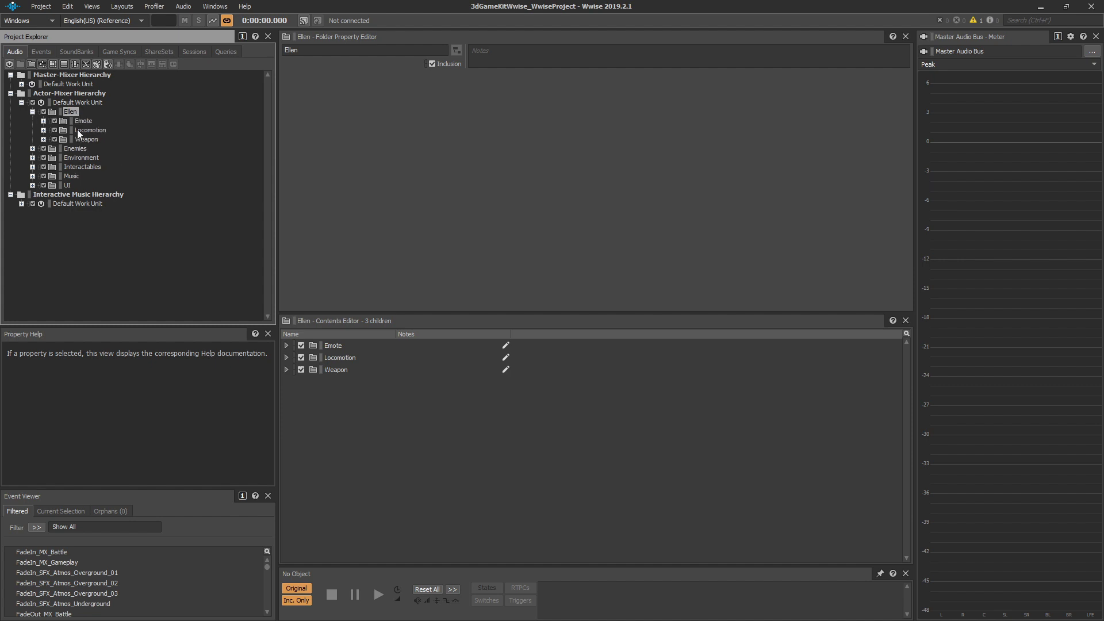
left_click(80, 122)
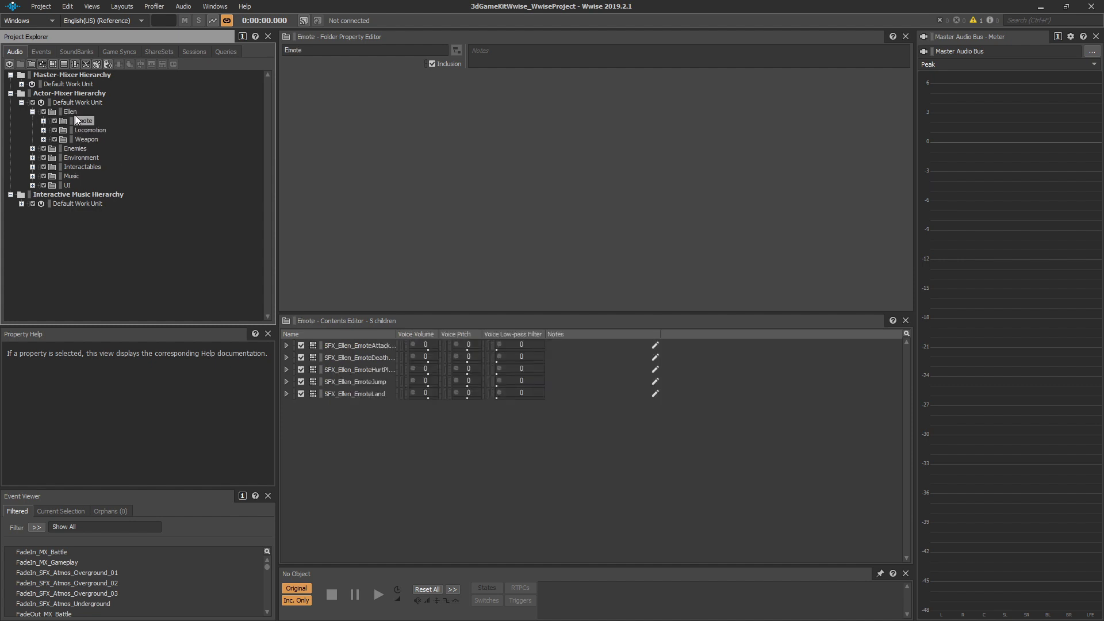
left_click(70, 113)
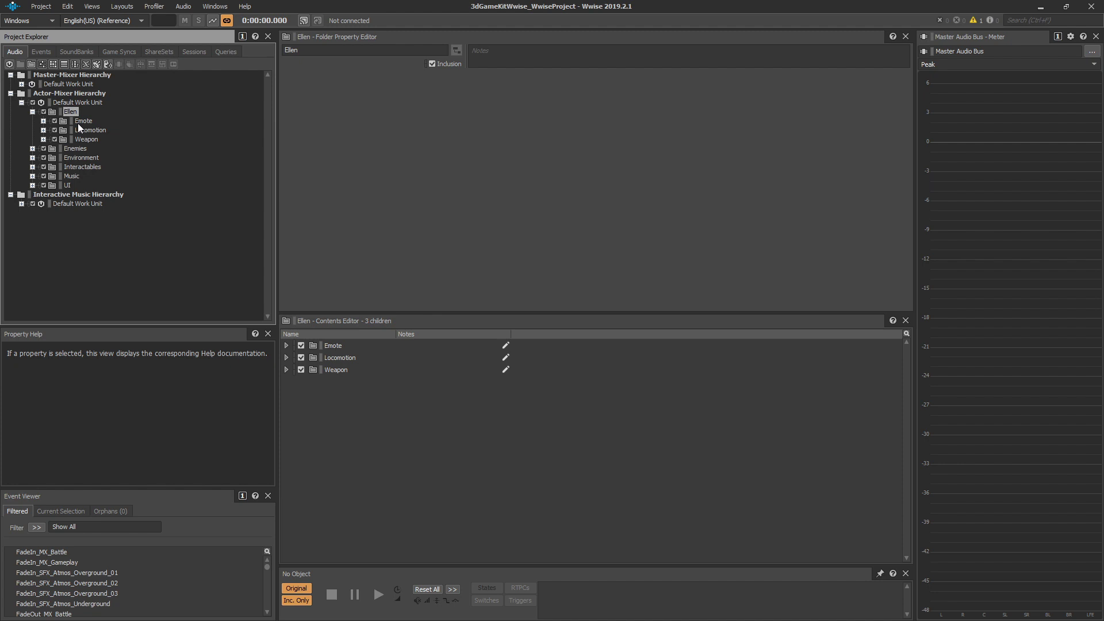
double_click(81, 122)
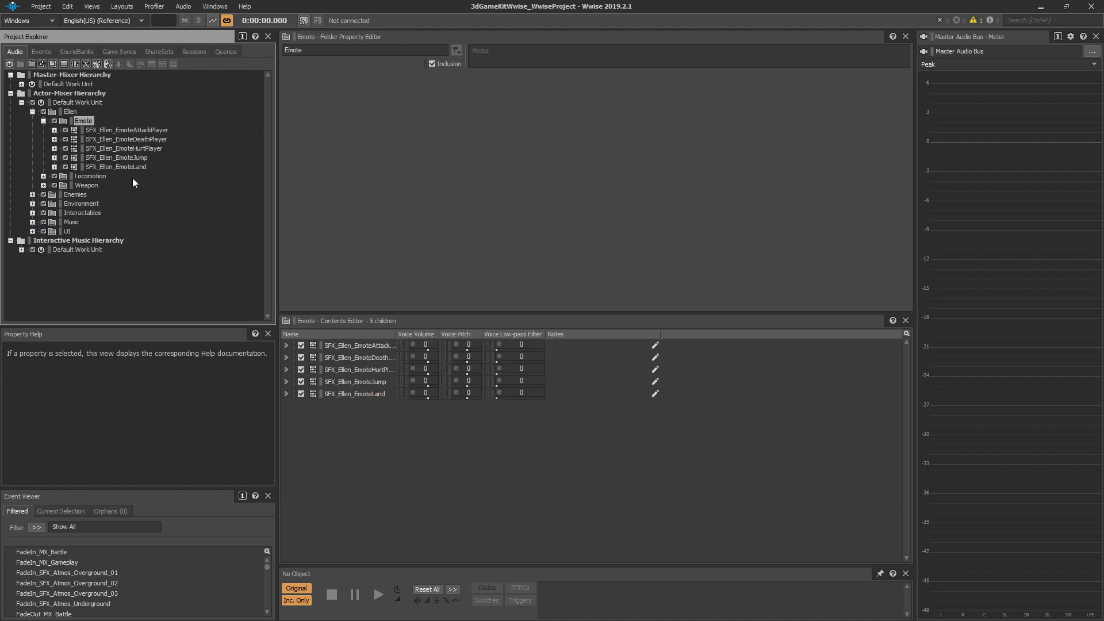
Expand SFX_Ellen_EmoteJump and exclude Ellen_Emotes_Jumps_01, 02 and 03.
left_click(108, 158)
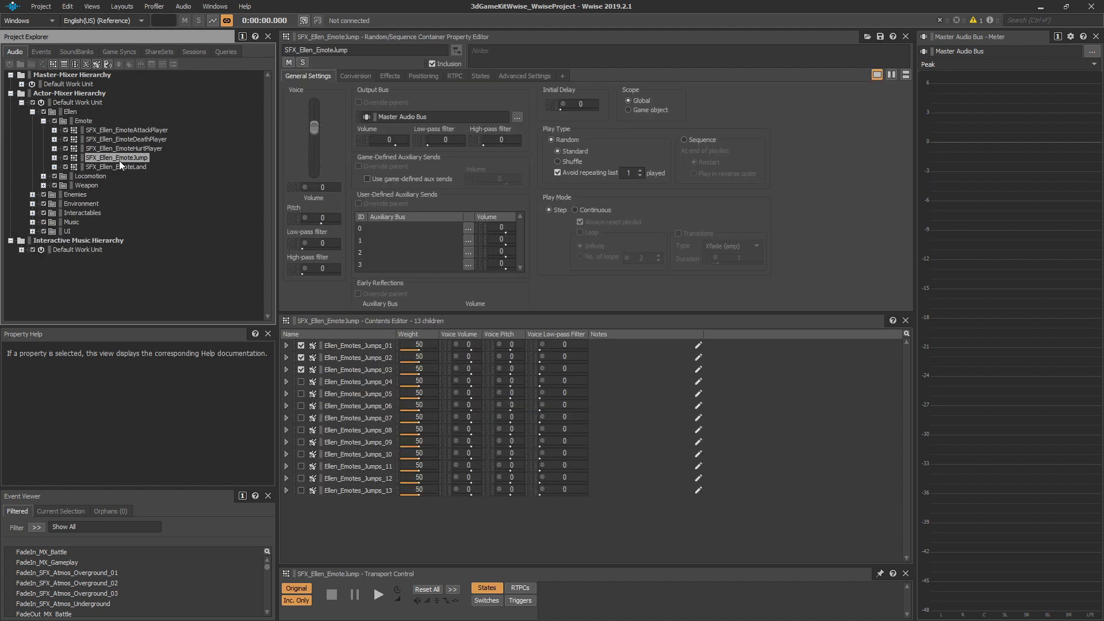
left_click(54, 157)
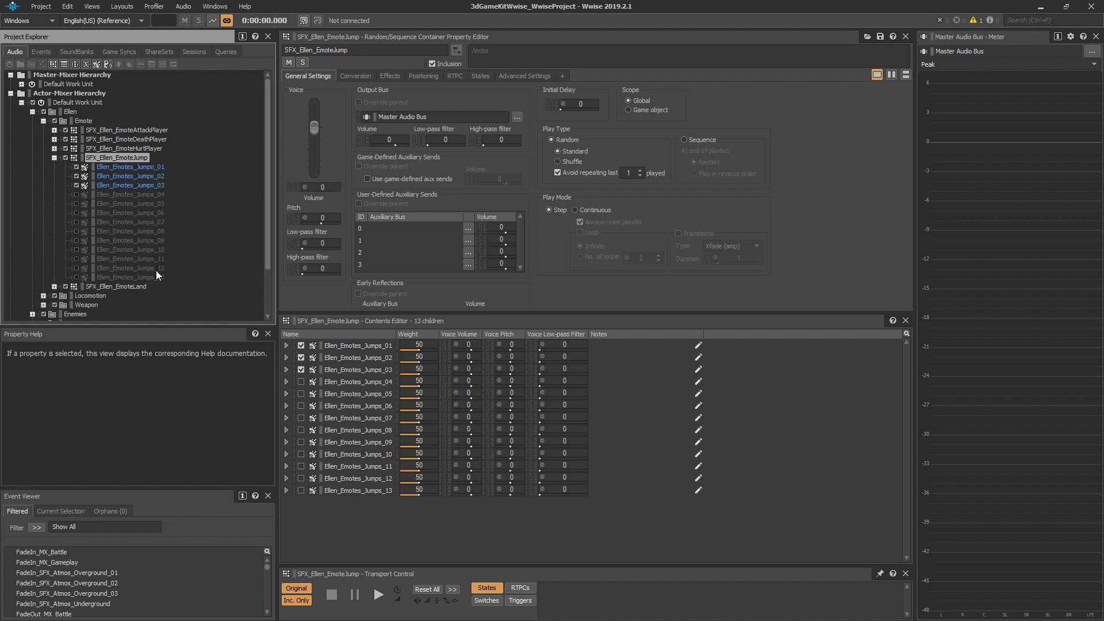
left_click(77, 184)
left_click(76, 175)
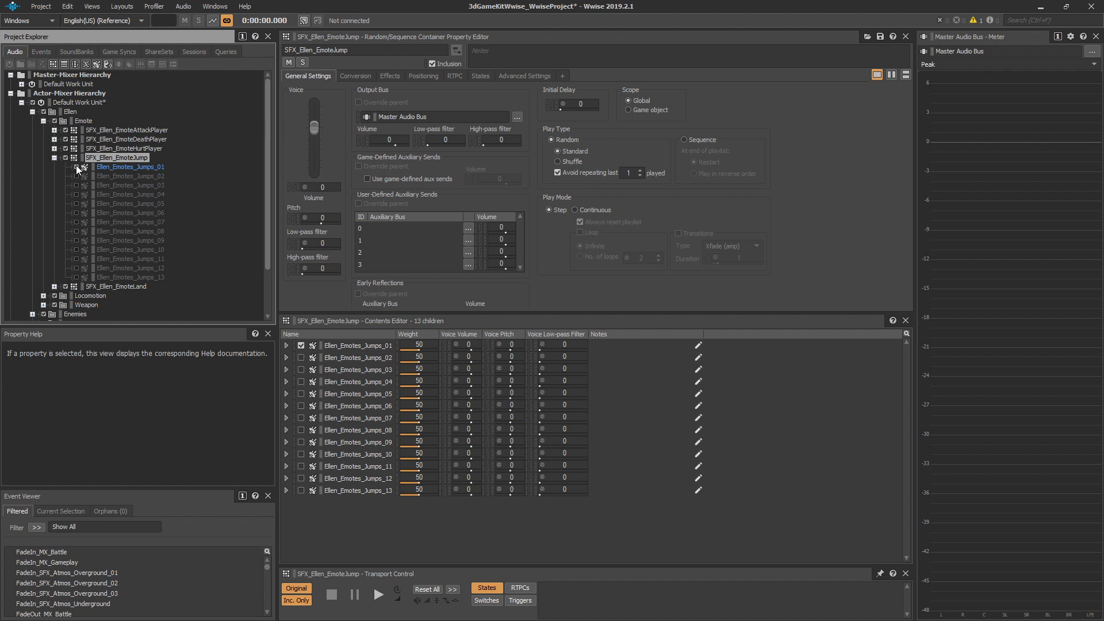
left_click(76, 166)
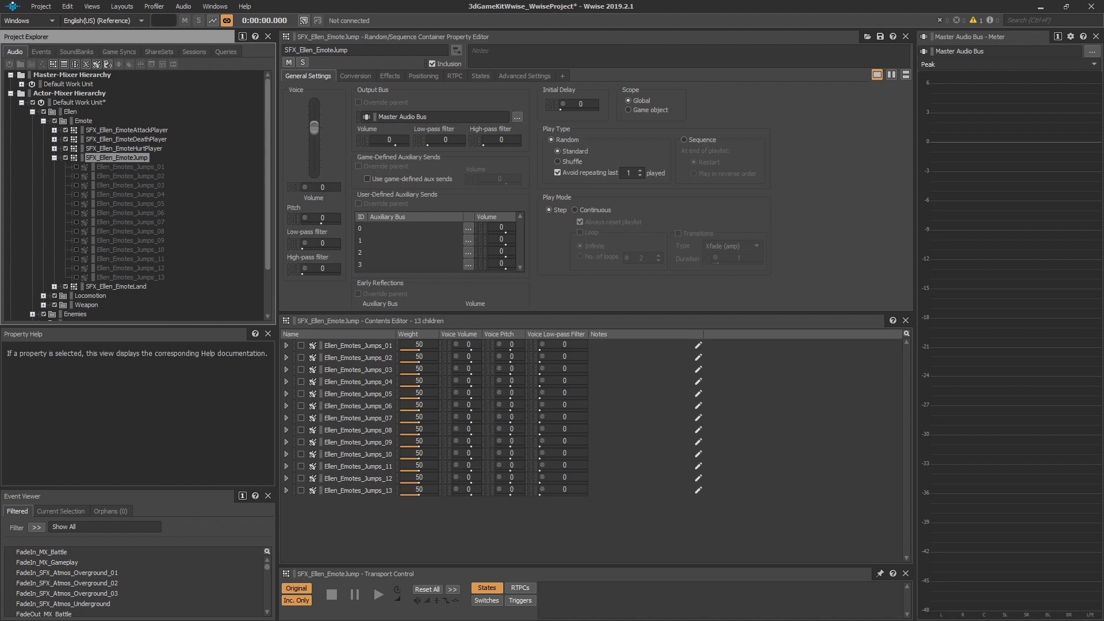
Import SFX_Jump_01.wav into SFX_Ellen_EmoteJump and preview the new 0.800 s sound.
left_click_drag(471, 250, 138, 158)
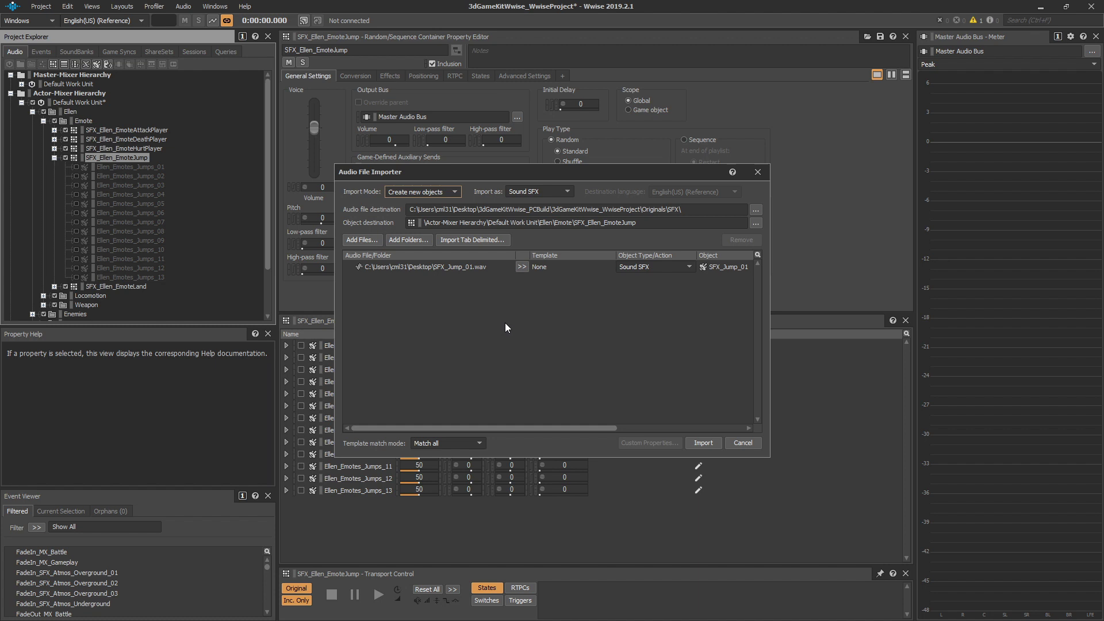
left_click(712, 443)
left_click(107, 287)
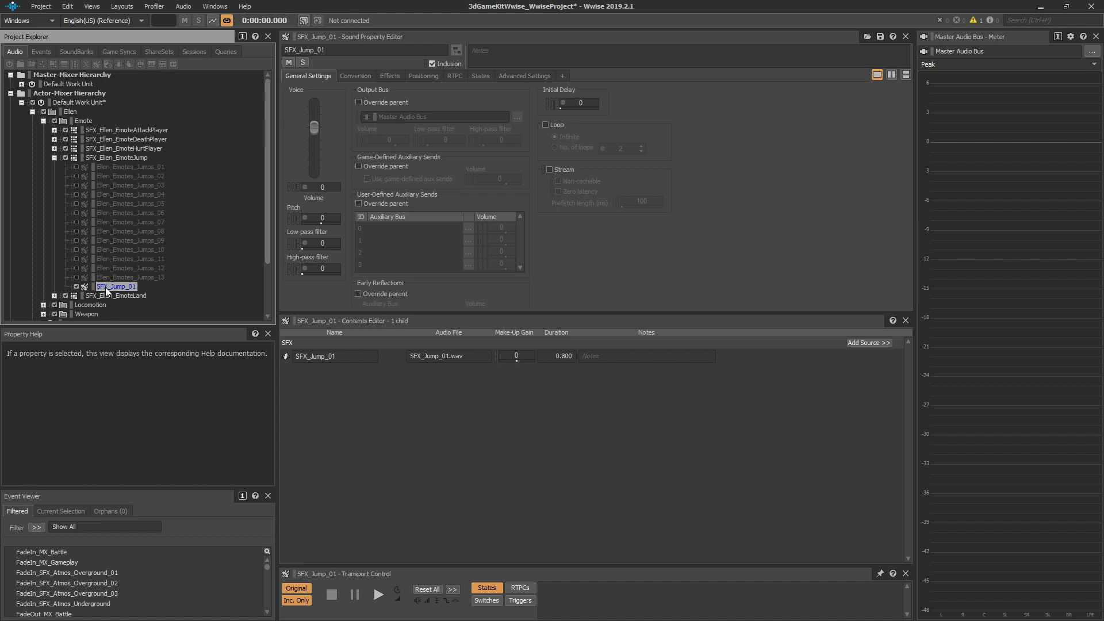
key("space")
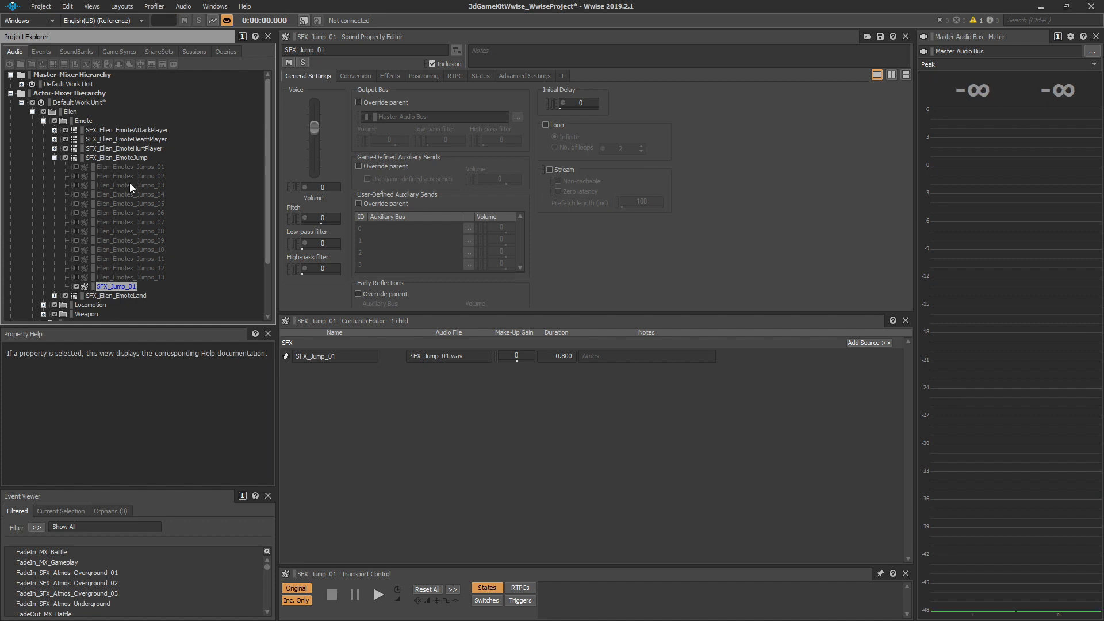
Switch to the SoundBank layout and generate Soundbank_3dGameKitWwise, closing the report.
left_click(126, 157)
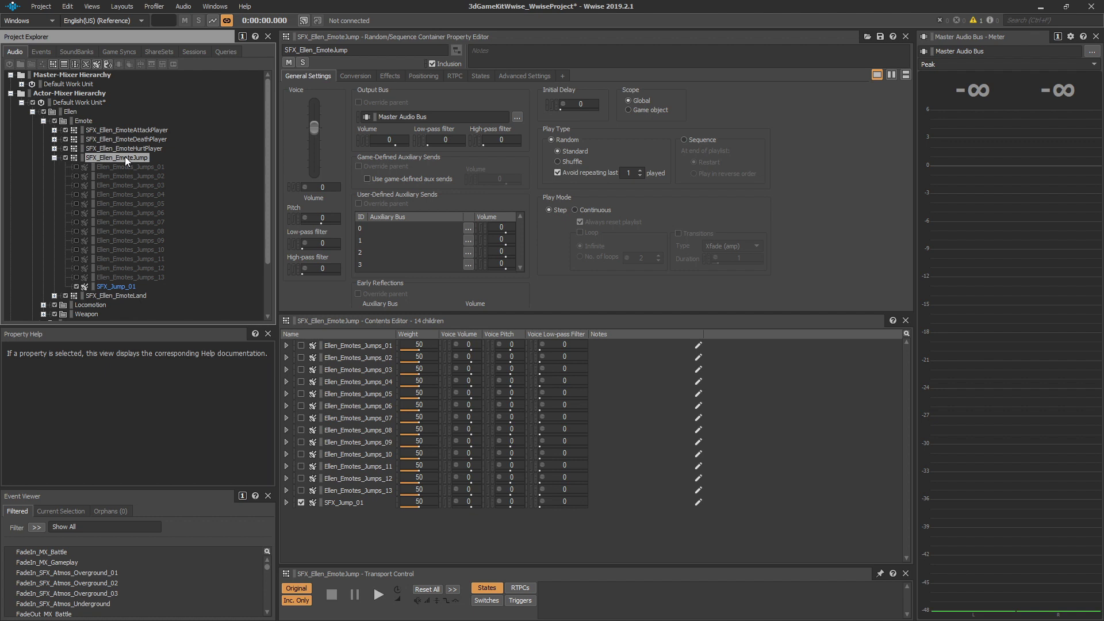
left_click(123, 8)
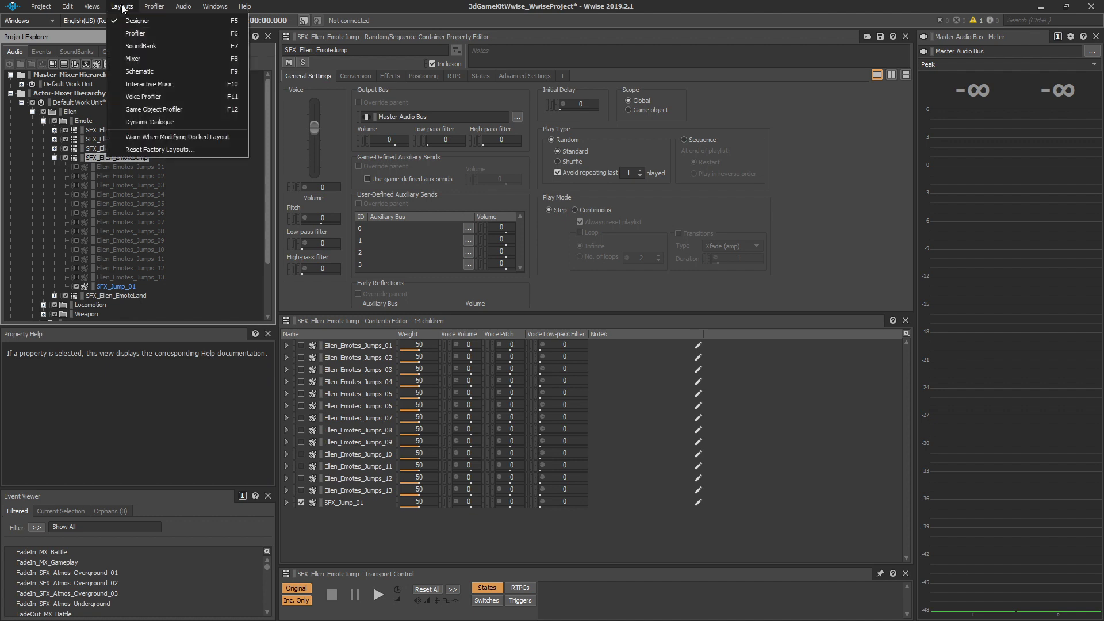
left_click(167, 51)
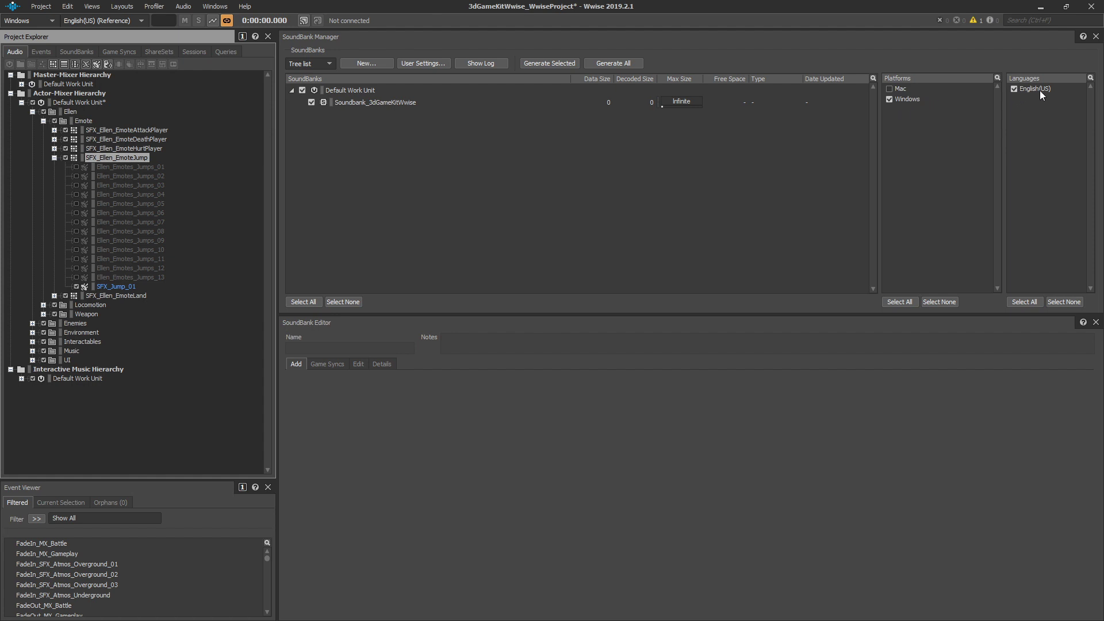
left_click(553, 62)
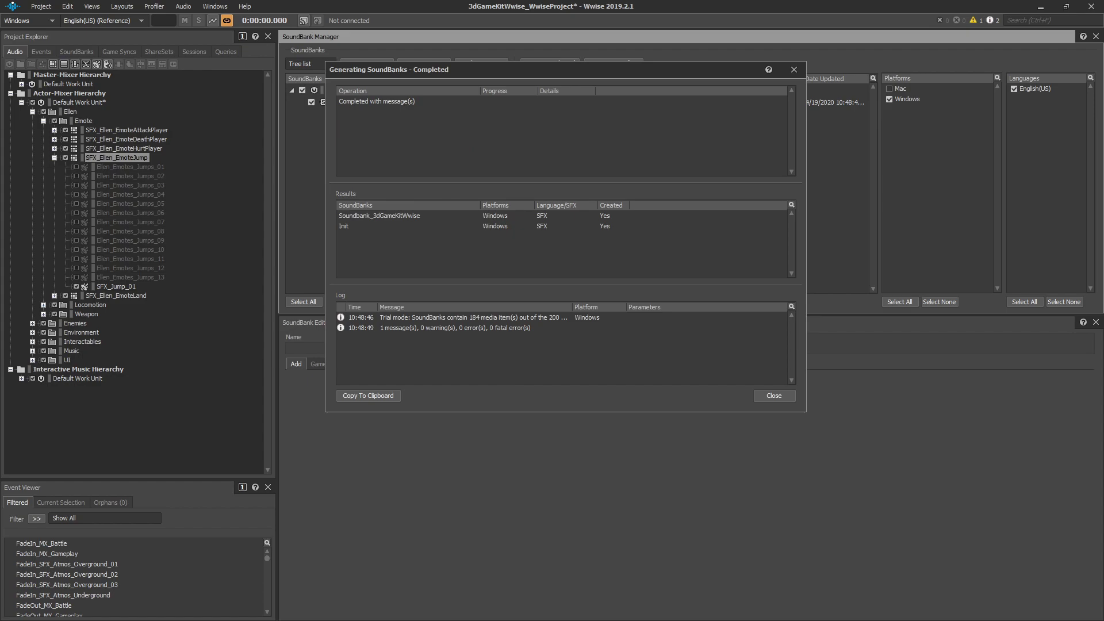
left_click(794, 70)
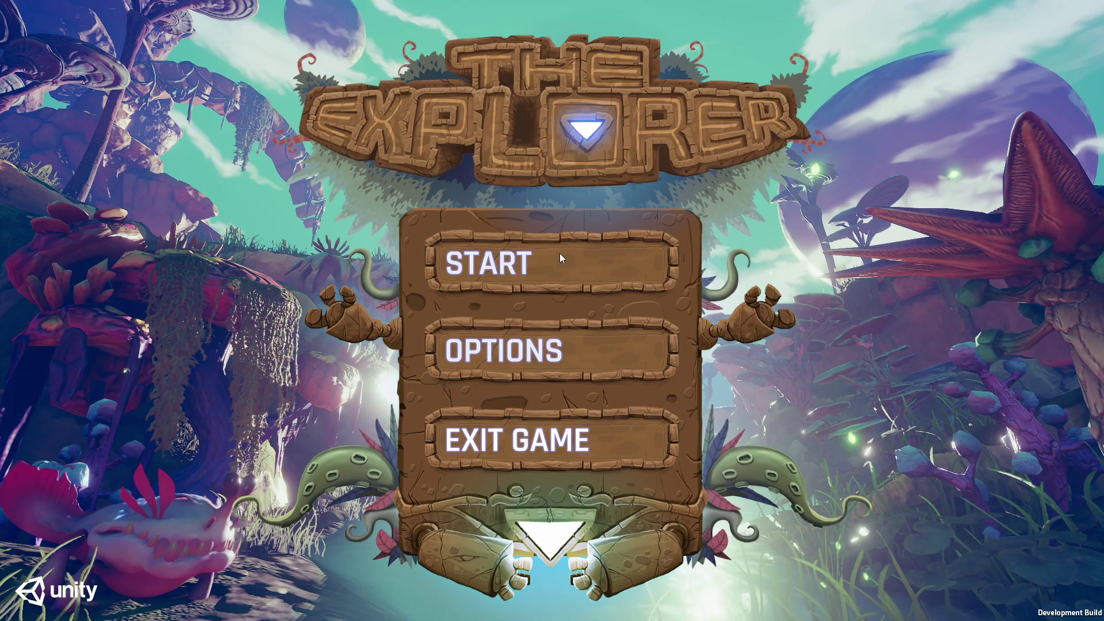
Start a new game from The Explorer's main menu.
left_click(560, 255)
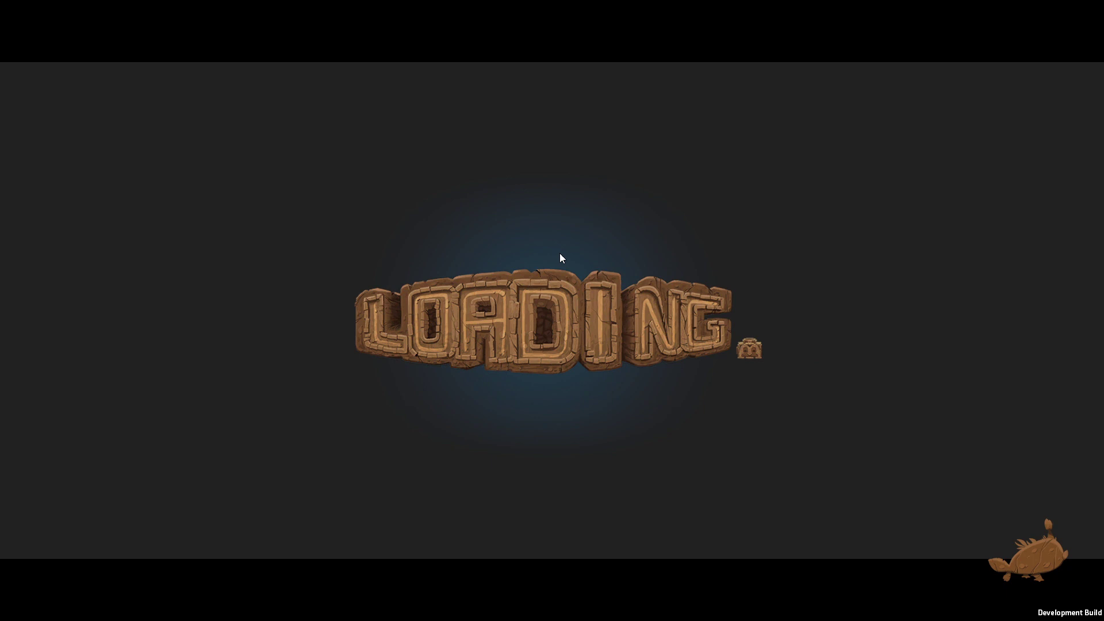